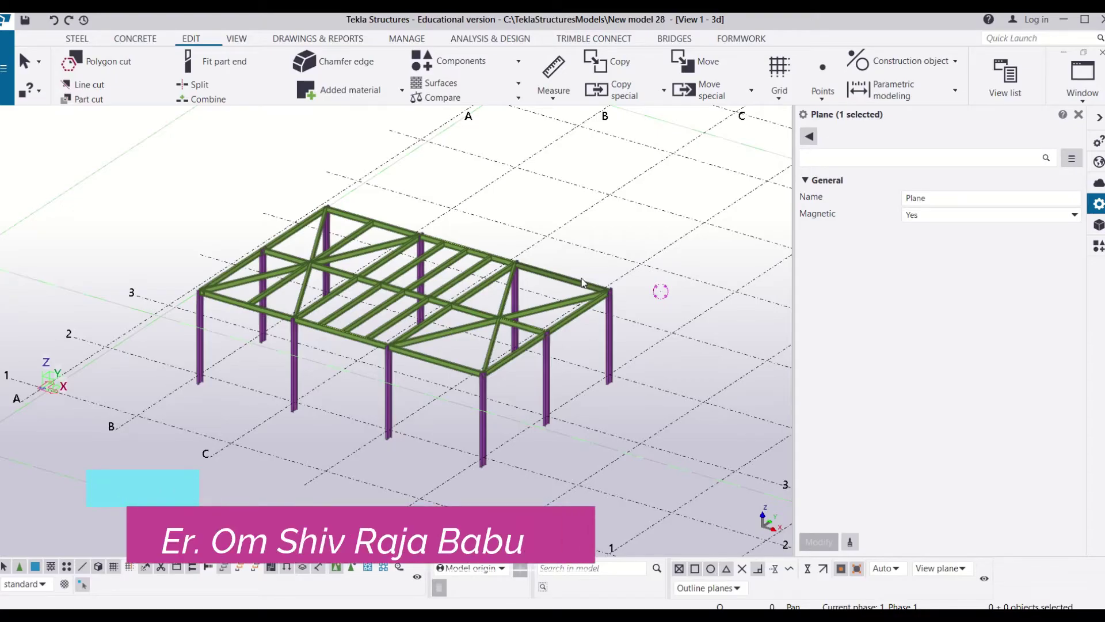
Turn and tilt the view to show both structures, with the steel frame seen from above.
{"action": "scroll", "coordinate": [581, 282], "scroll_direction": "down", "scroll_amount": 2}
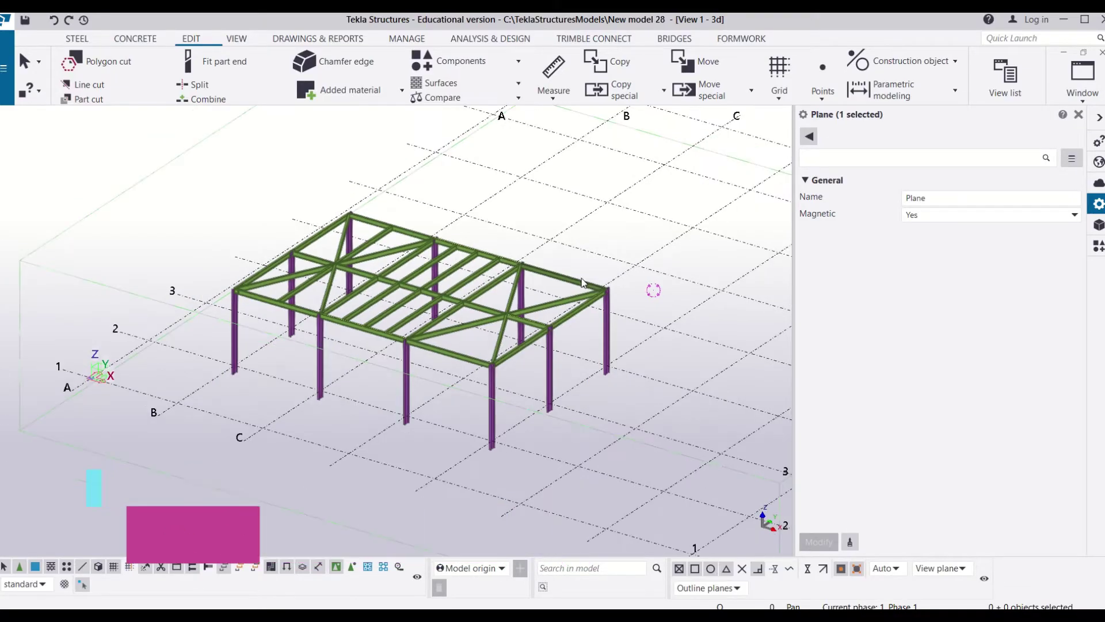
{"action": "scroll", "coordinate": [582, 282], "scroll_direction": "up", "scroll_amount": 2}
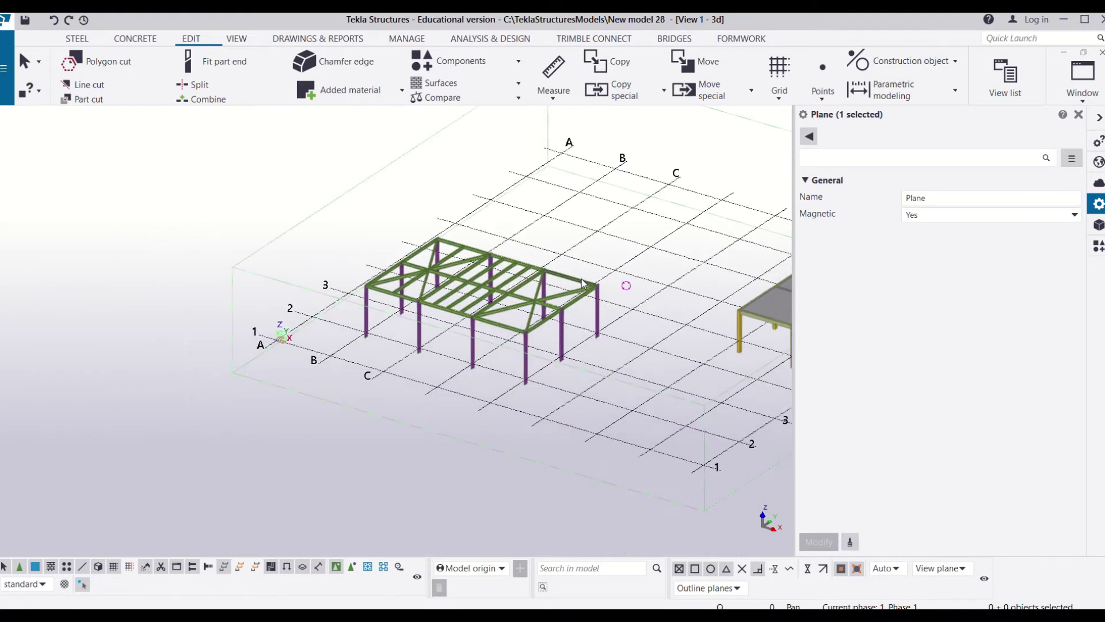
{"action": "left_click", "coordinate": [879, 64]}
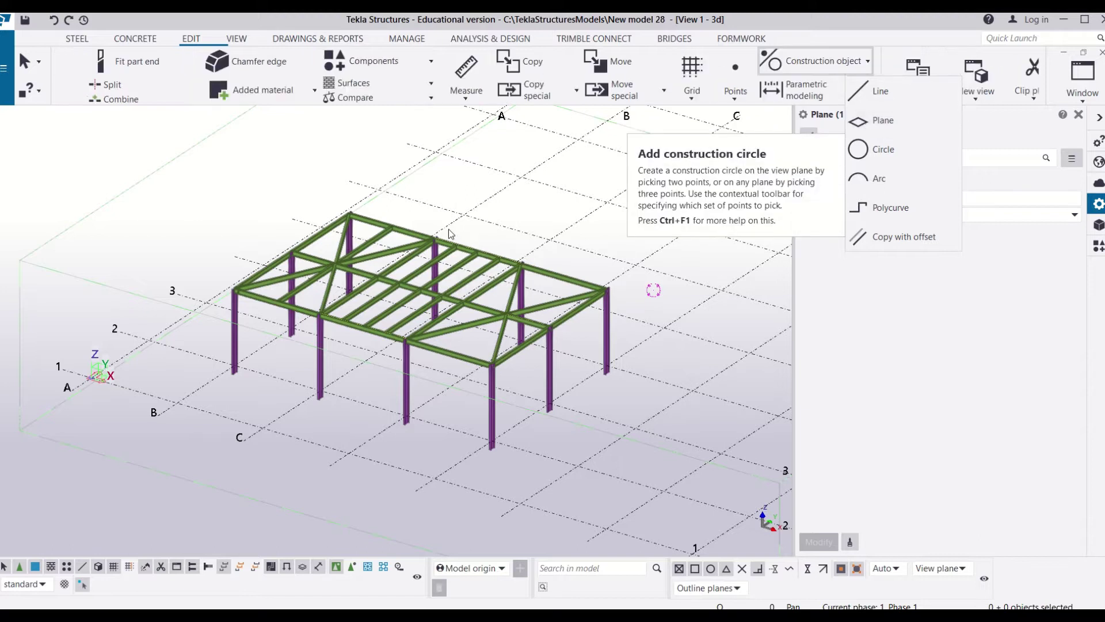
{"action": "left_click", "coordinate": [596, 278]}
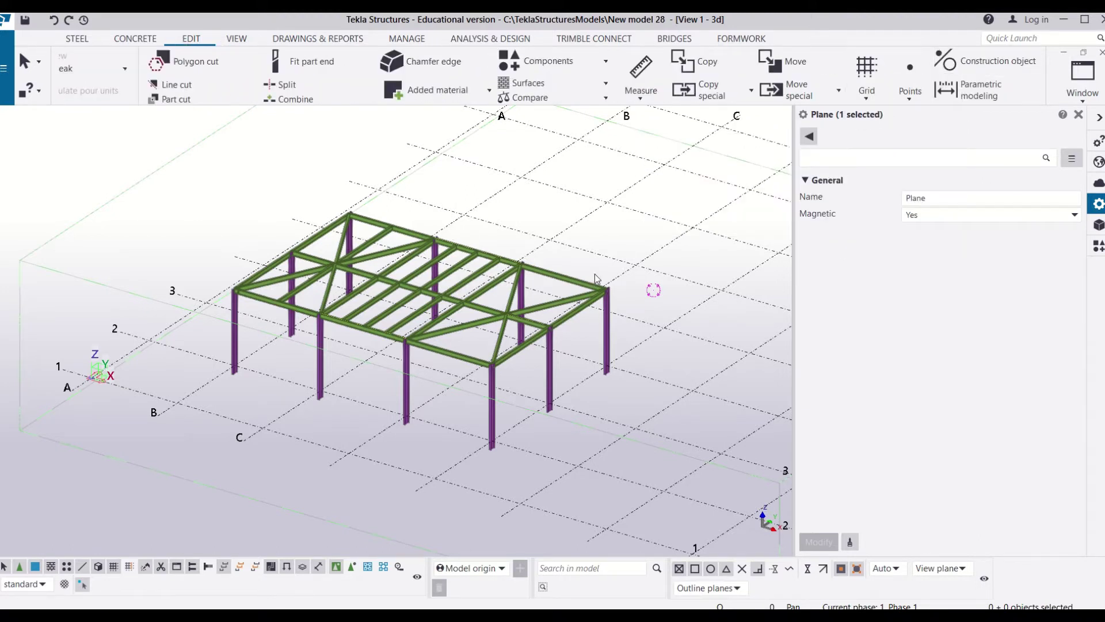
{"action": "scroll", "coordinate": [596, 279], "scroll_direction": "down", "scroll_amount": 5}
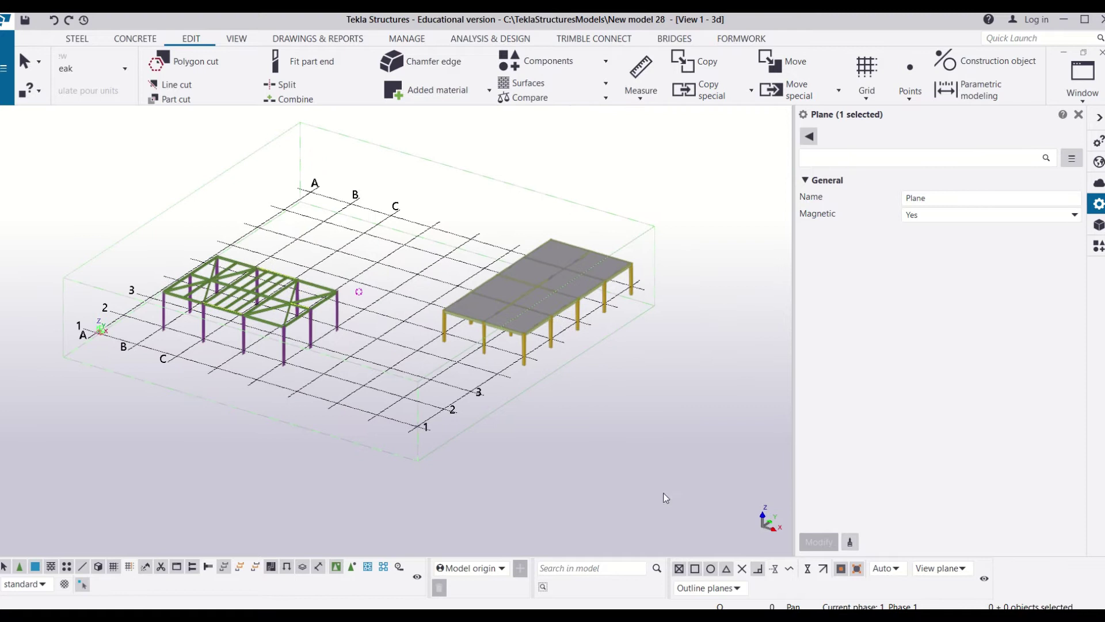
{"action": "scroll", "coordinate": [691, 363], "scroll_direction": "up", "scroll_amount": 4}
{"action": "scroll", "coordinate": [395, 405], "scroll_direction": "up", "scroll_amount": 2}
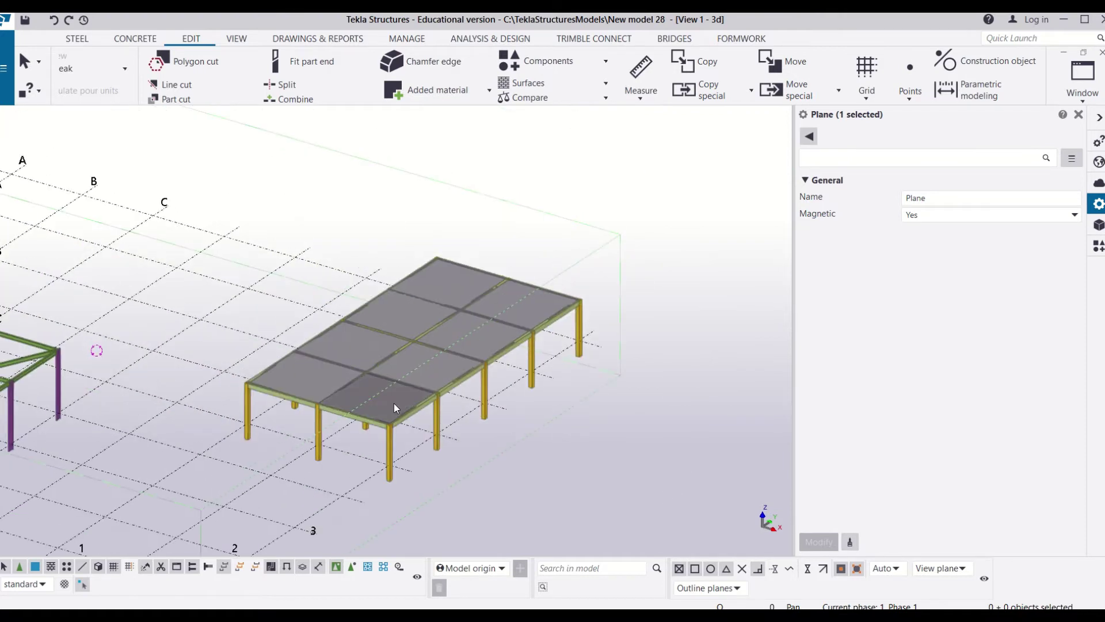
{"action": "scroll", "coordinate": [394, 403], "scroll_direction": "down", "scroll_amount": 3}
{"action": "middle_click_drag", "start_coordinate": [394, 403], "coordinate": [375, 385], "text": "ctrl"}
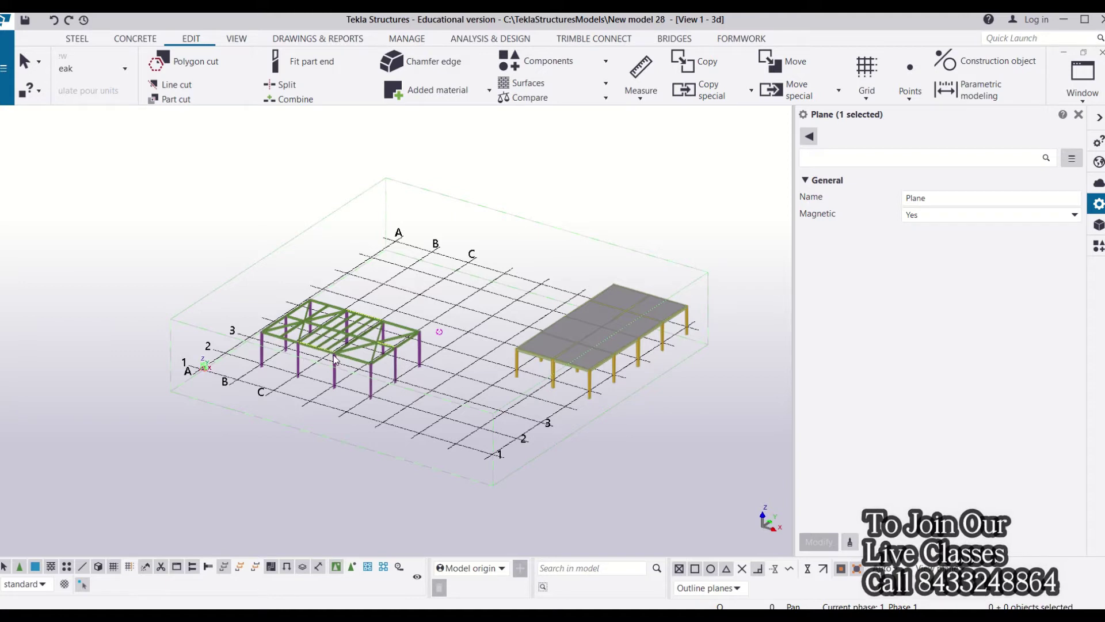
{"action": "scroll", "coordinate": [334, 360], "scroll_direction": "up", "scroll_amount": 3}
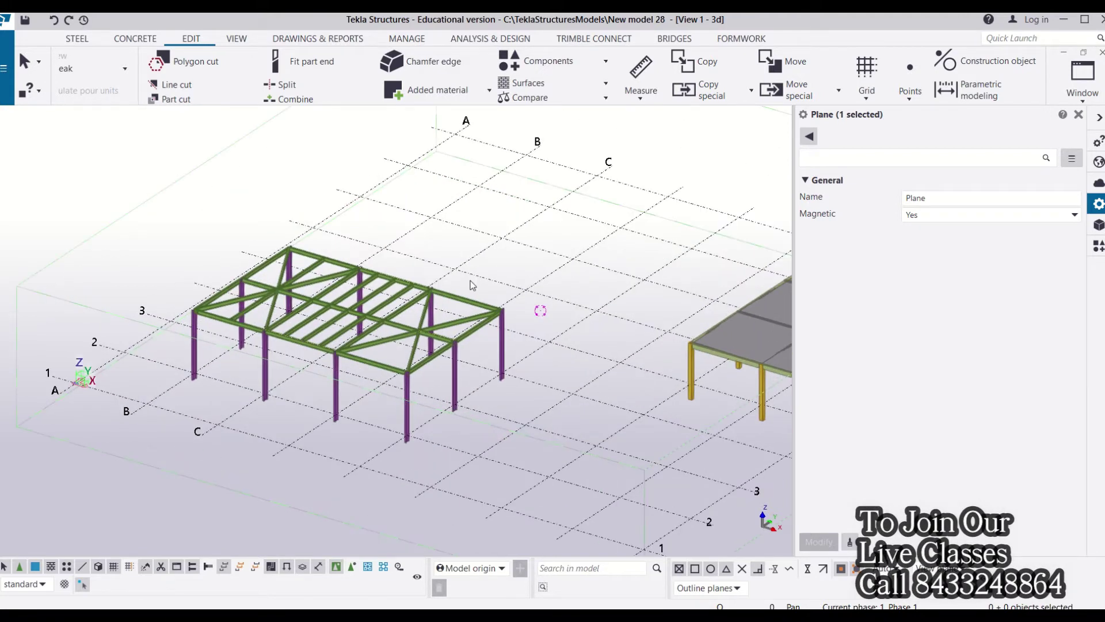
{"action": "middle_click_drag", "start_coordinate": [472, 285], "coordinate": [468, 360], "text": "ctrl"}
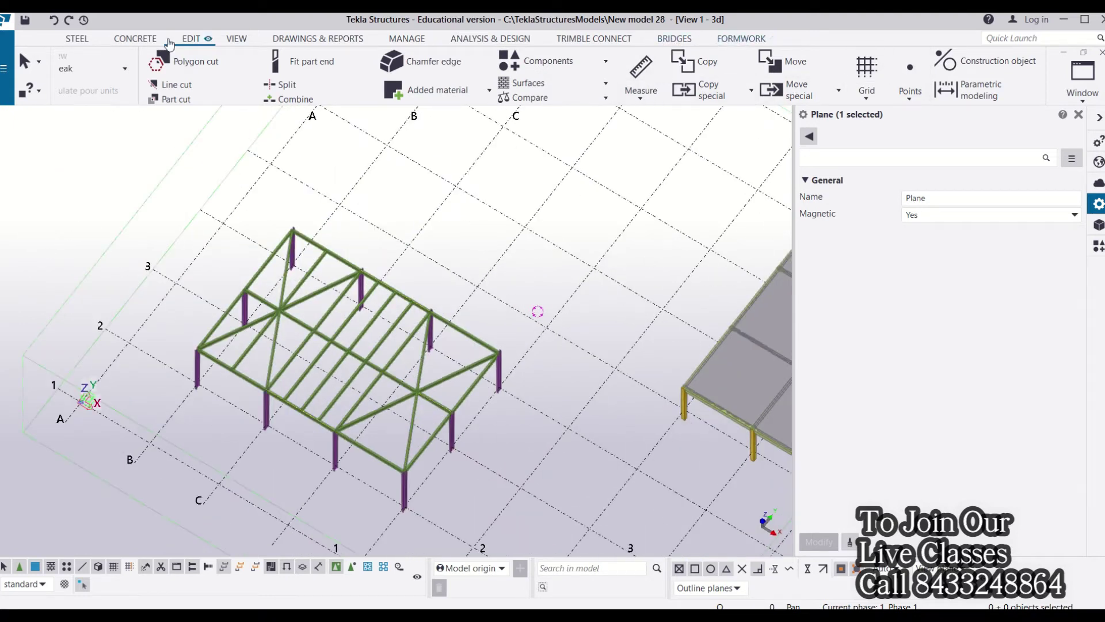
Create a construction plane from the four corner points of the steel frame's right-hand roof bay.
{"action": "left_click", "coordinate": [960, 70]}
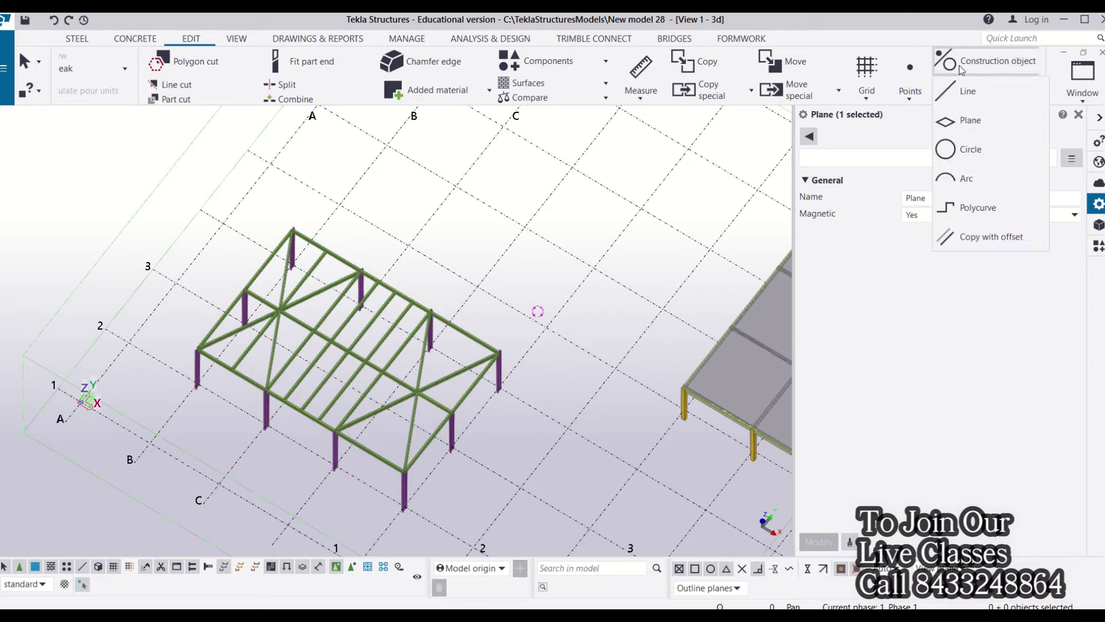
{"action": "left_click", "coordinate": [970, 119]}
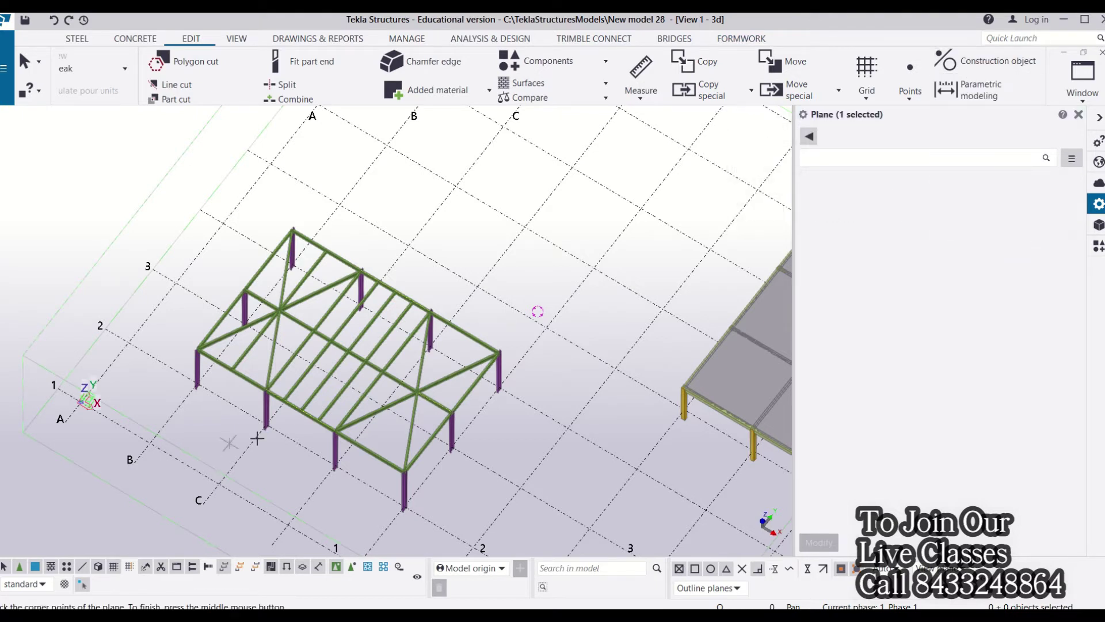
{"action": "scroll", "coordinate": [254, 437], "scroll_direction": "up", "scroll_amount": 5}
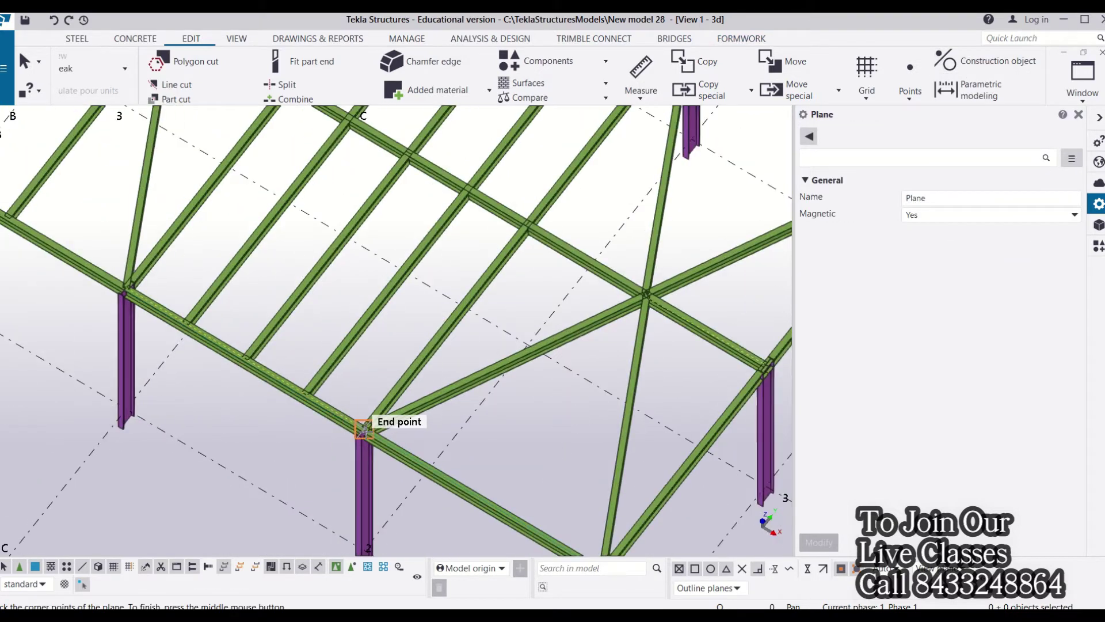
{"action": "left_click", "coordinate": [364, 428]}
{"action": "scroll", "coordinate": [363, 429], "scroll_direction": "down", "scroll_amount": 5}
{"action": "left_click", "coordinate": [506, 251]}
{"action": "left_click", "coordinate": [605, 313]}
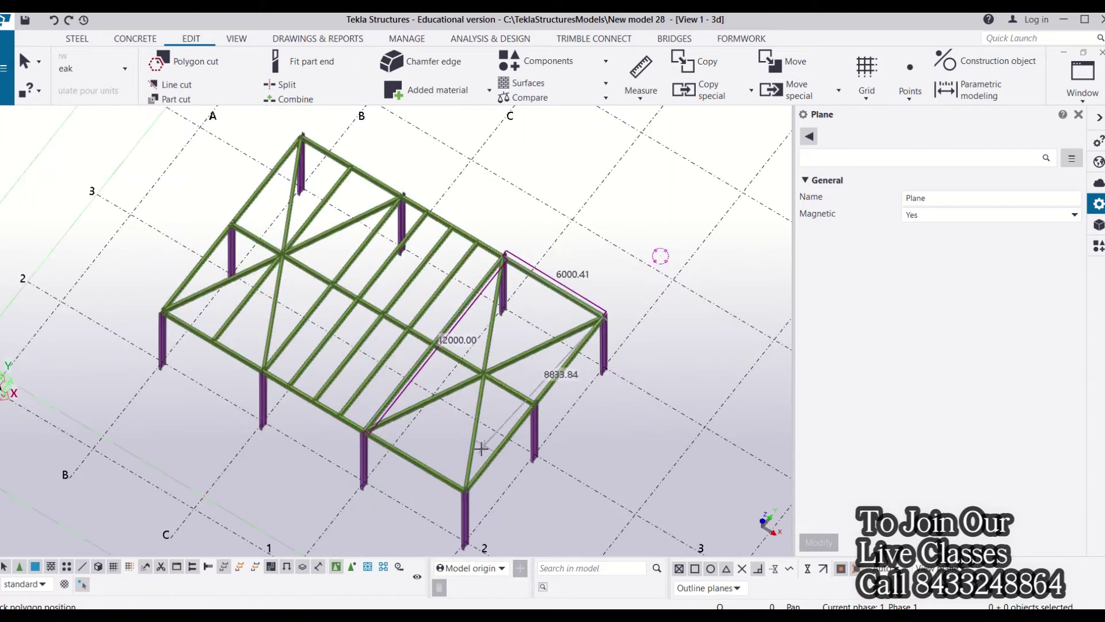
{"action": "left_click", "coordinate": [465, 489]}
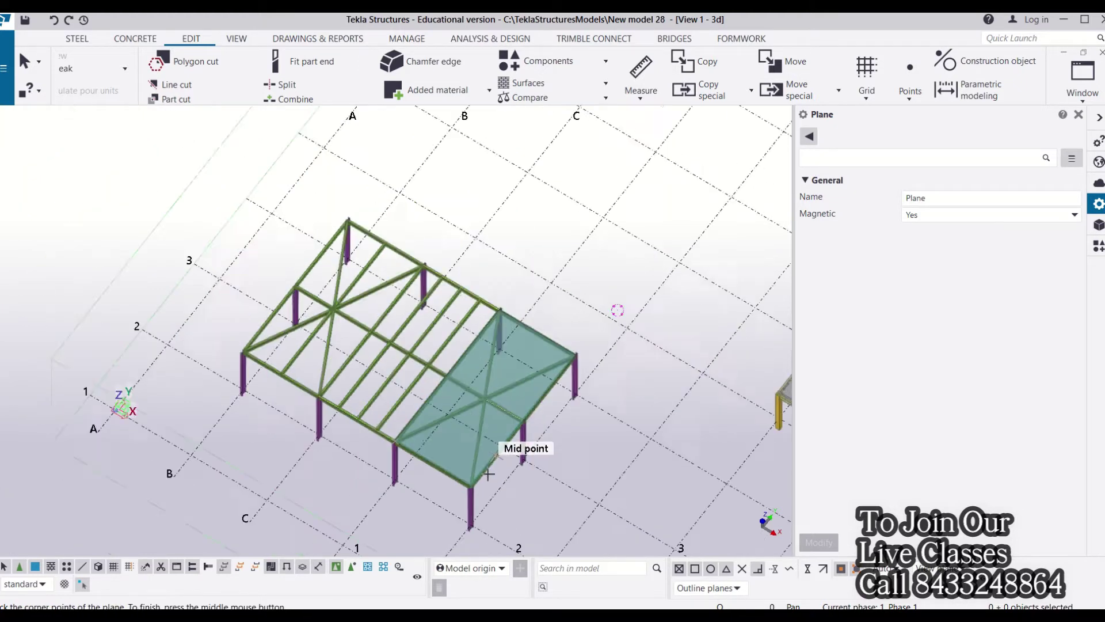
{"action": "scroll", "coordinate": [490, 472], "scroll_direction": "down", "scroll_amount": 3}
{"action": "scroll", "coordinate": [488, 474], "scroll_direction": "up", "scroll_amount": 5}
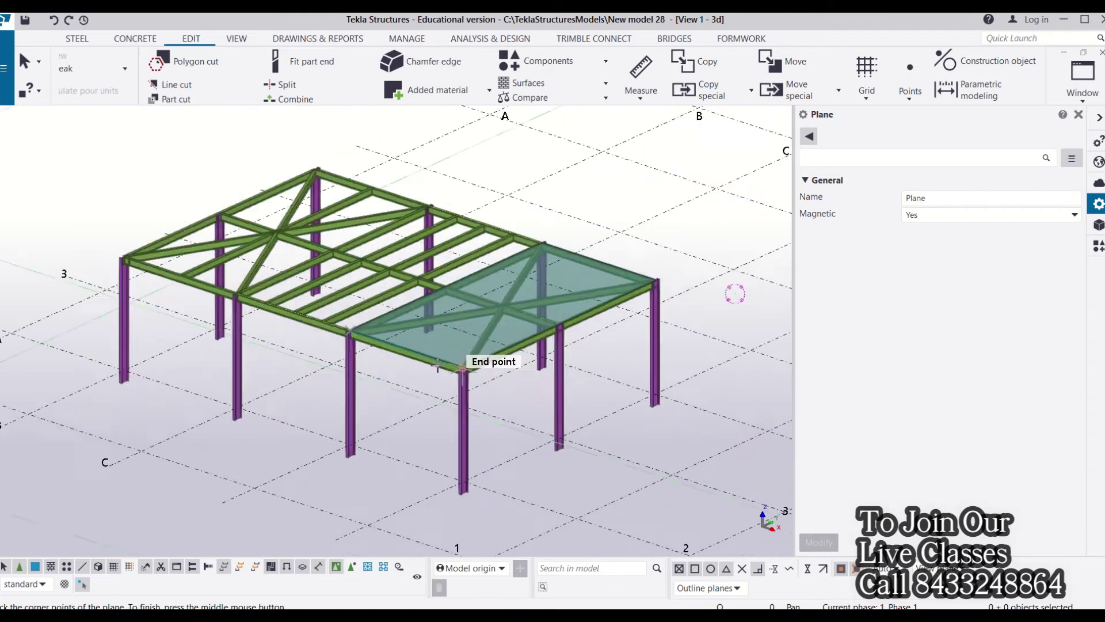
Interrupt the plane command and select the new construction plane.
{"action": "right_click", "coordinate": [655, 203]}
{"action": "left_click", "coordinate": [694, 213]}
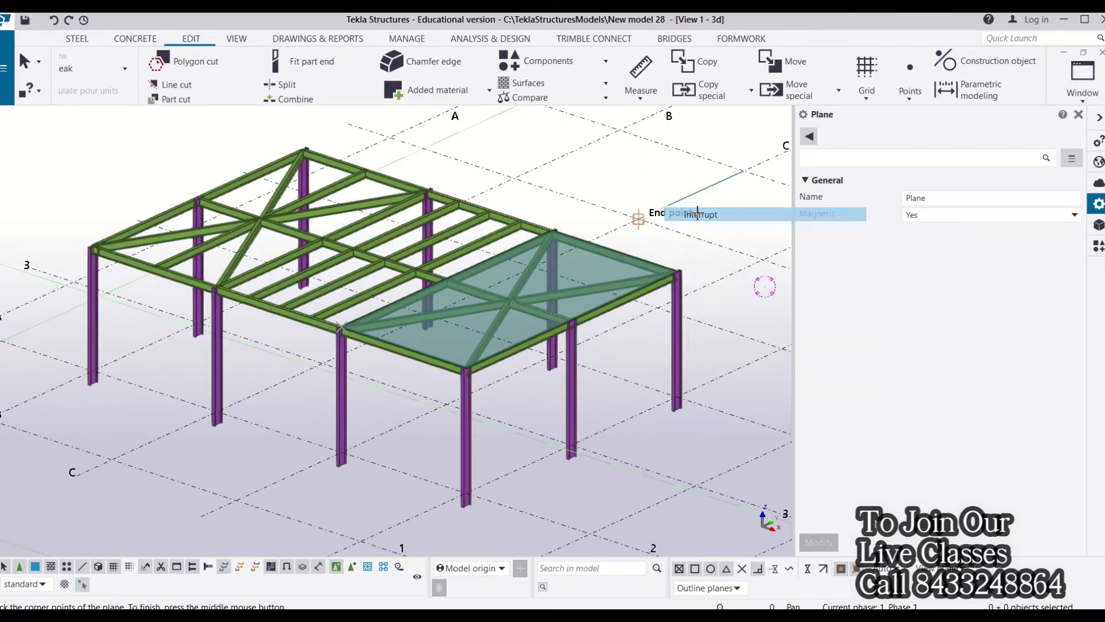
{"action": "left_click", "coordinate": [616, 266]}
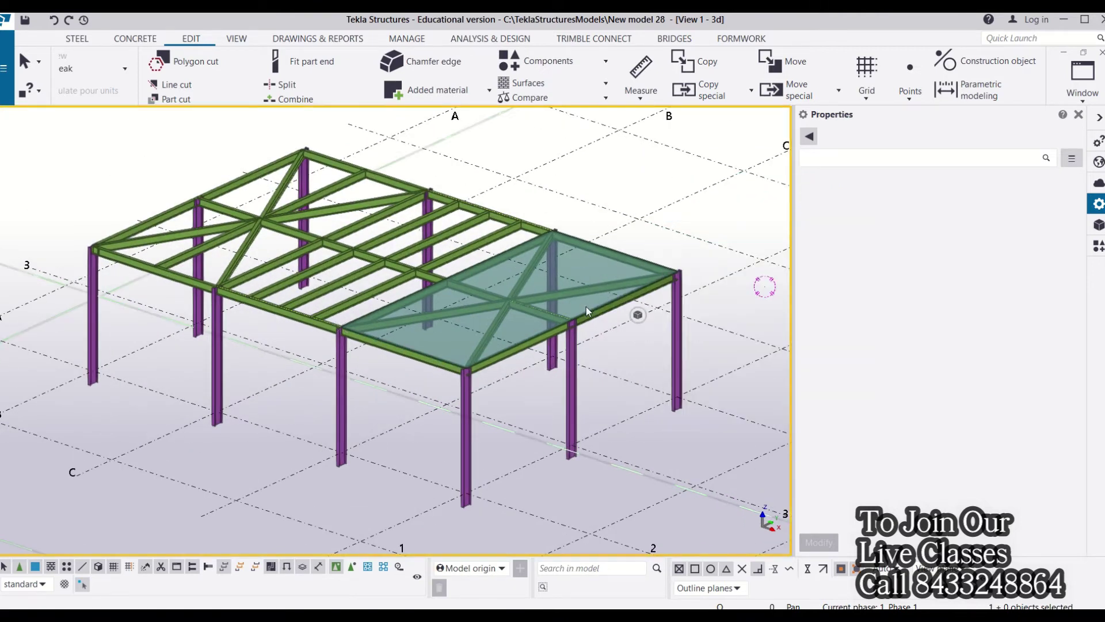
Keep the construction plane's Magnetic property set to Yes.
{"action": "scroll", "coordinate": [584, 320], "scroll_direction": "up", "scroll_amount": 8}
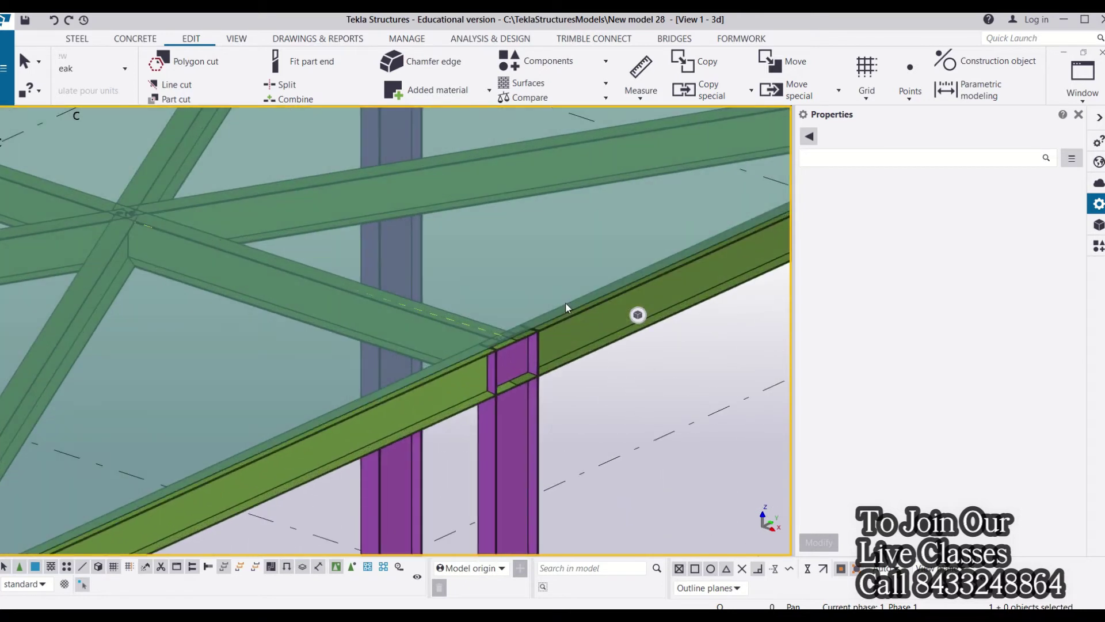
{"action": "scroll", "coordinate": [564, 311], "scroll_direction": "down", "scroll_amount": 8}
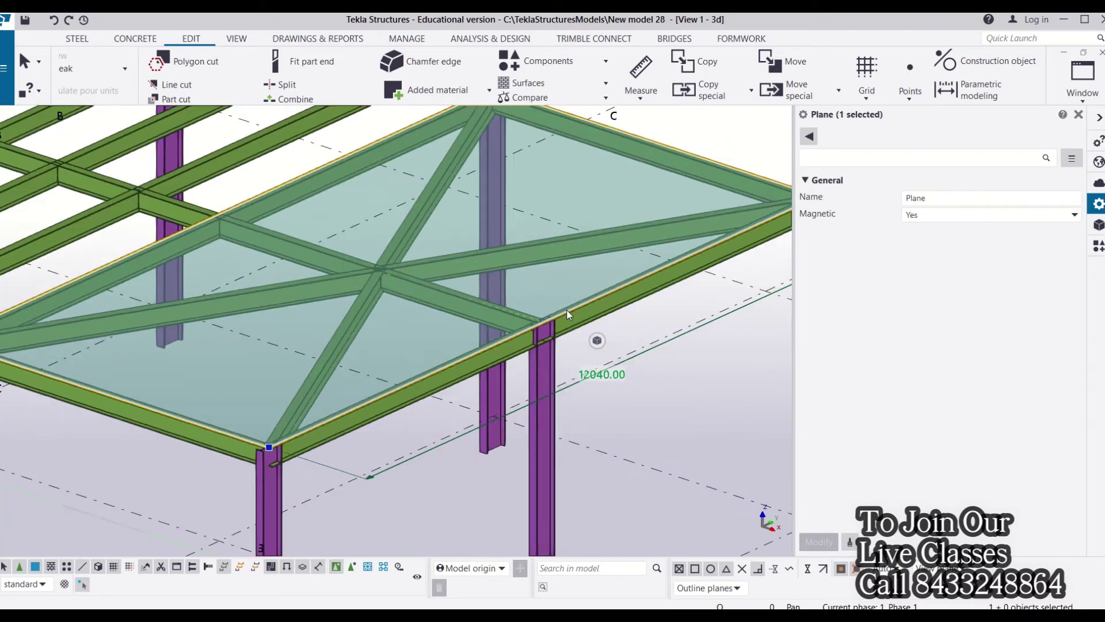
{"action": "left_click", "coordinate": [954, 219]}
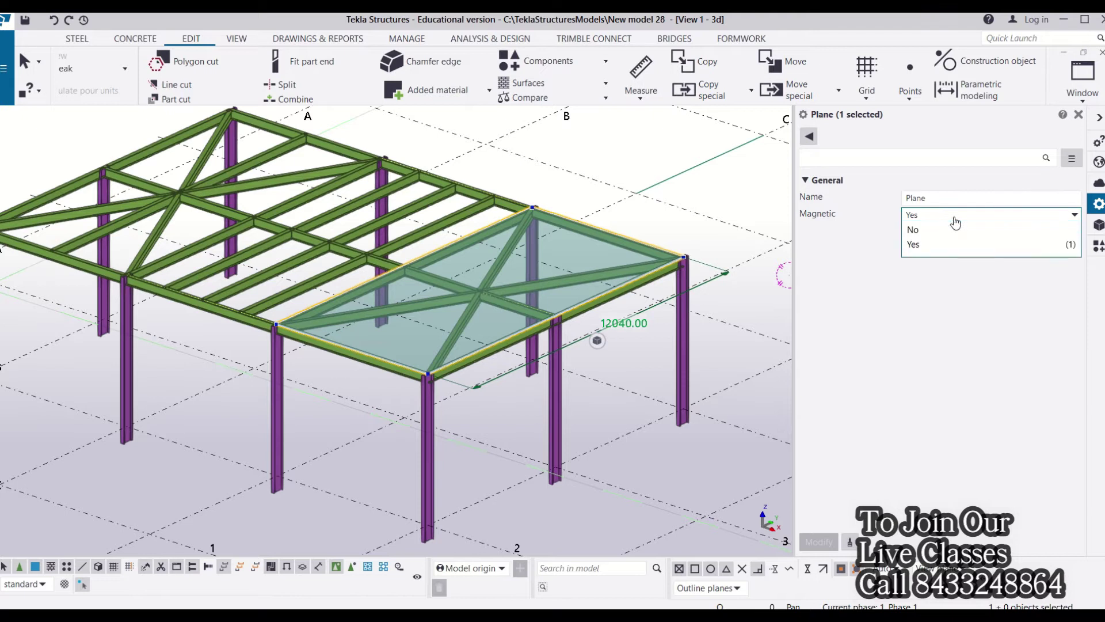
{"action": "left_click", "coordinate": [939, 224]}
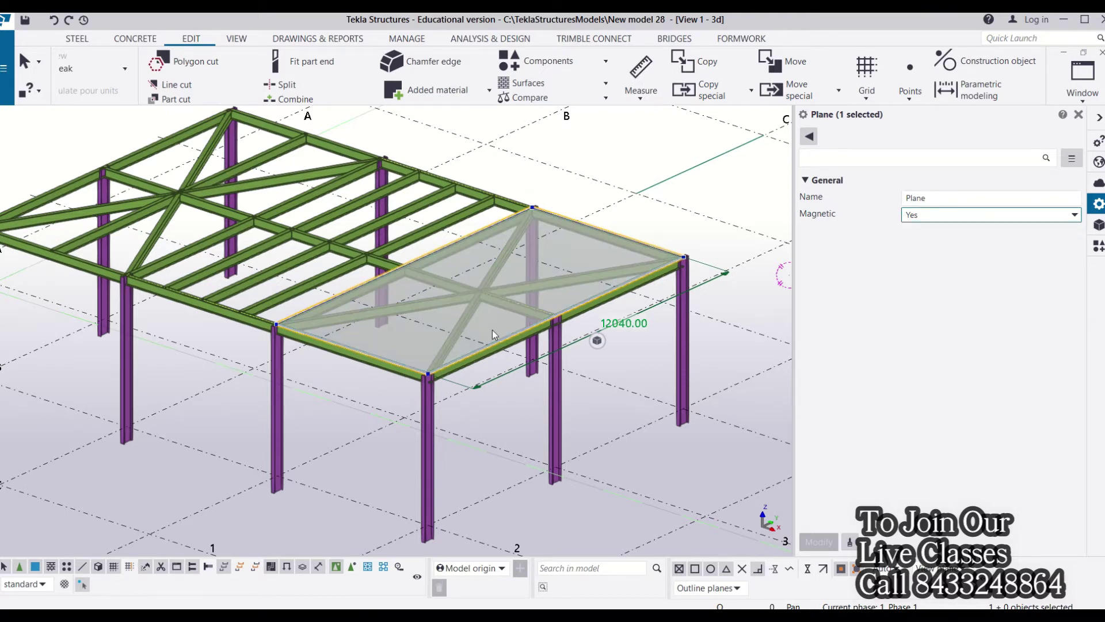
Reselect the plane and bring up the Move special options.
{"action": "scroll", "coordinate": [437, 331], "scroll_direction": "down", "scroll_amount": 2}
{"action": "left_click", "coordinate": [476, 356]}
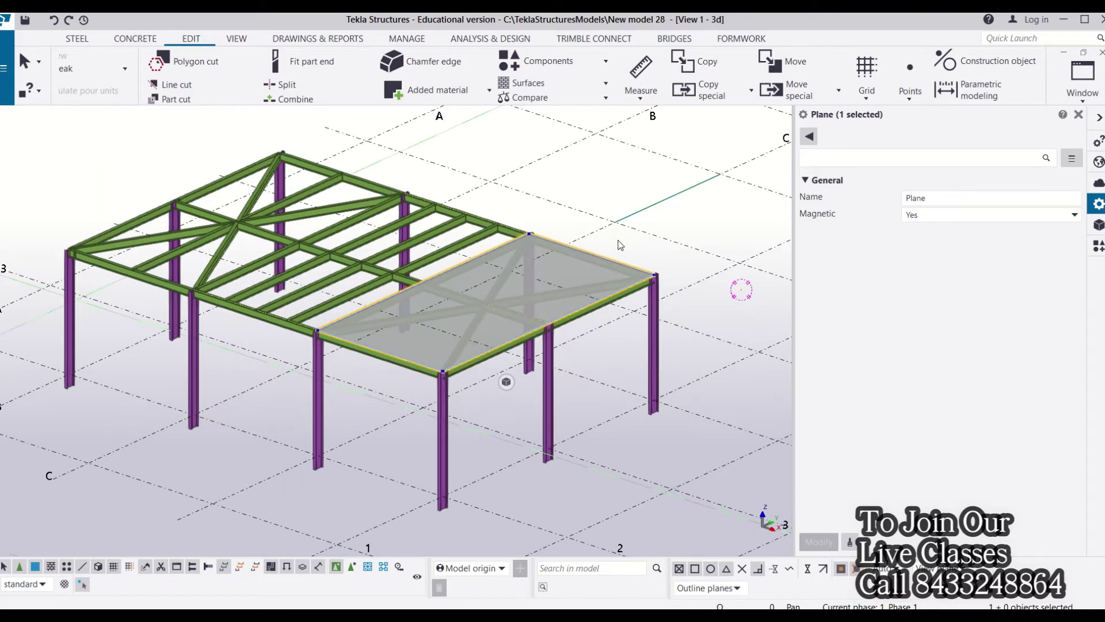
{"action": "left_click", "coordinate": [801, 96]}
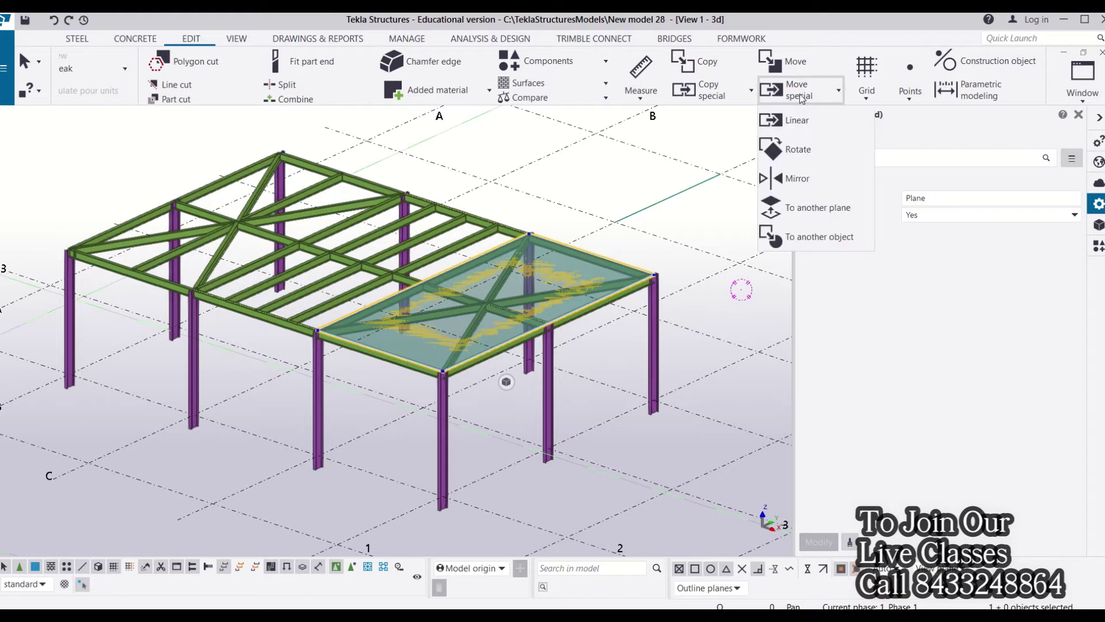
Move the selected plane linearly 2000 mm up (dZ 2000).
{"action": "left_click", "coordinate": [797, 121]}
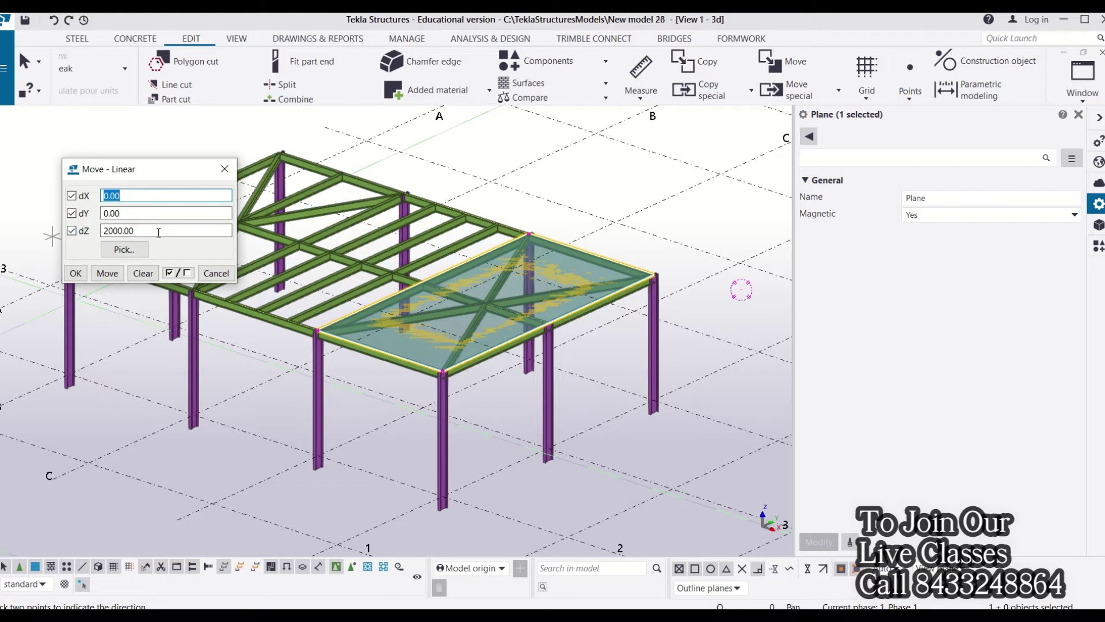
{"action": "left_click", "coordinate": [106, 274]}
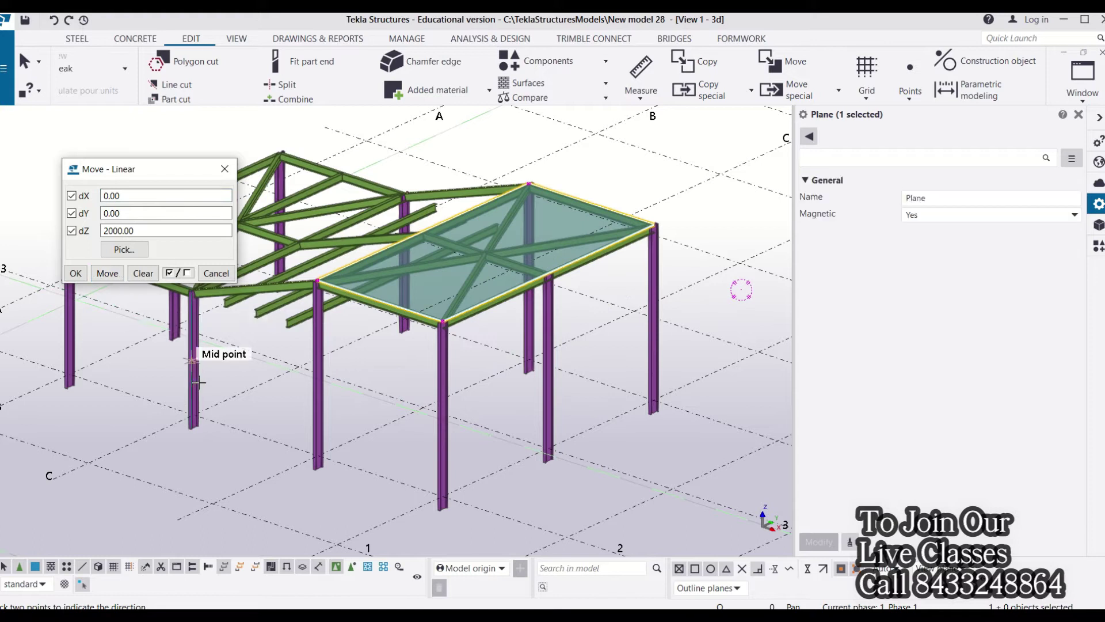
{"action": "scroll", "coordinate": [198, 381], "scroll_direction": "down", "scroll_amount": 2}
Orbit and zoom to inspect the raised steel roof bay.
{"action": "middle_click_drag", "start_coordinate": [198, 397], "coordinate": [318, 379], "text": "ctrl"}
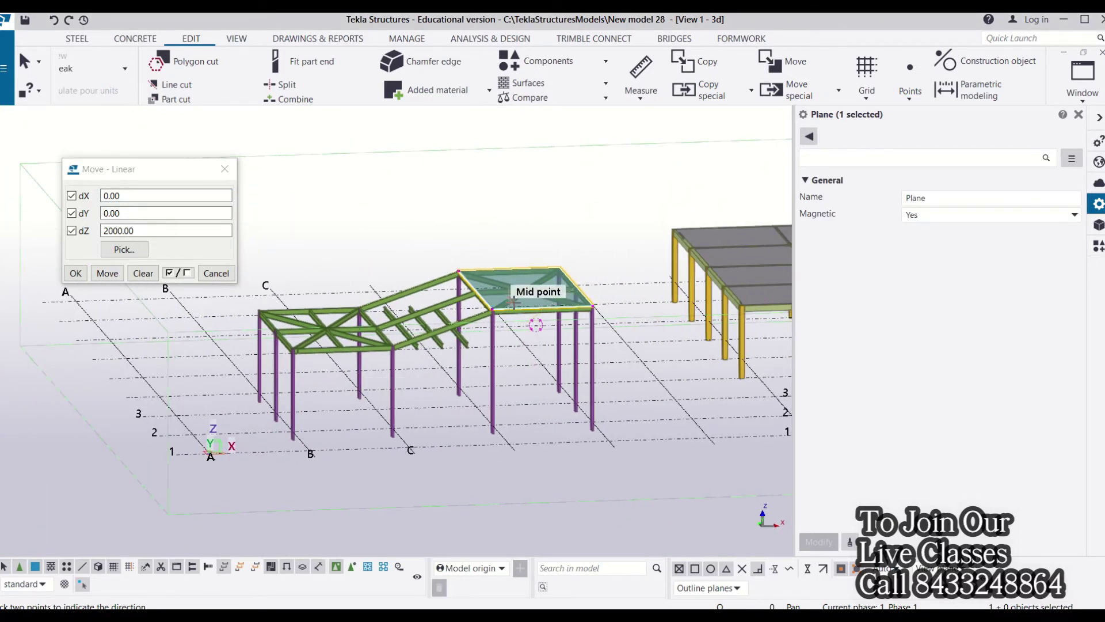
{"action": "scroll", "coordinate": [498, 277], "scroll_direction": "up", "scroll_amount": 3}
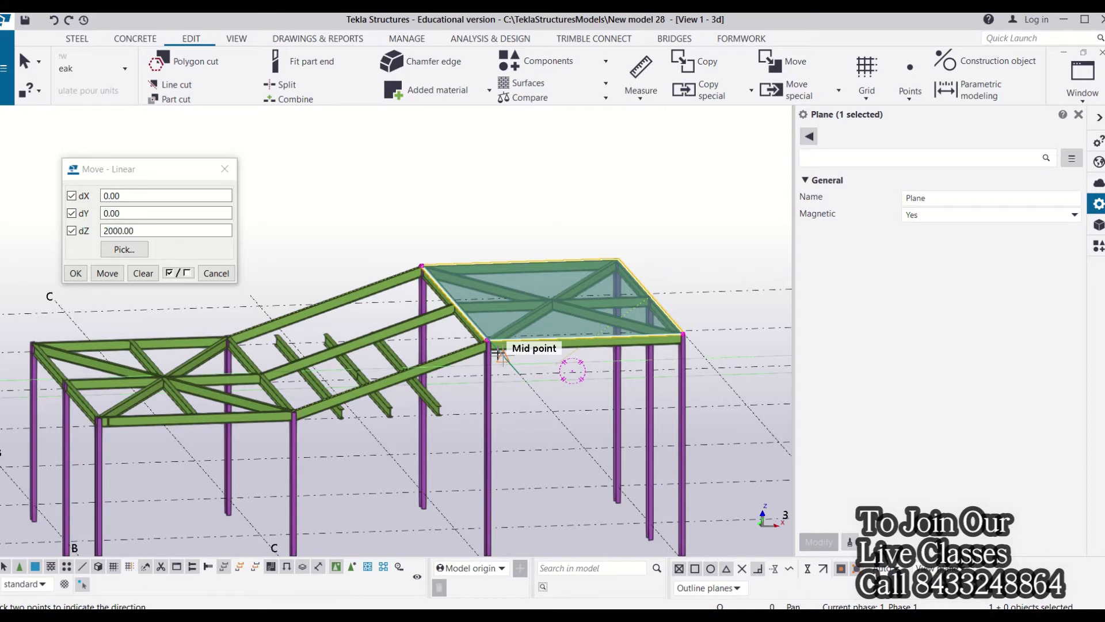
{"action": "scroll", "coordinate": [575, 304], "scroll_direction": "up", "scroll_amount": 4}
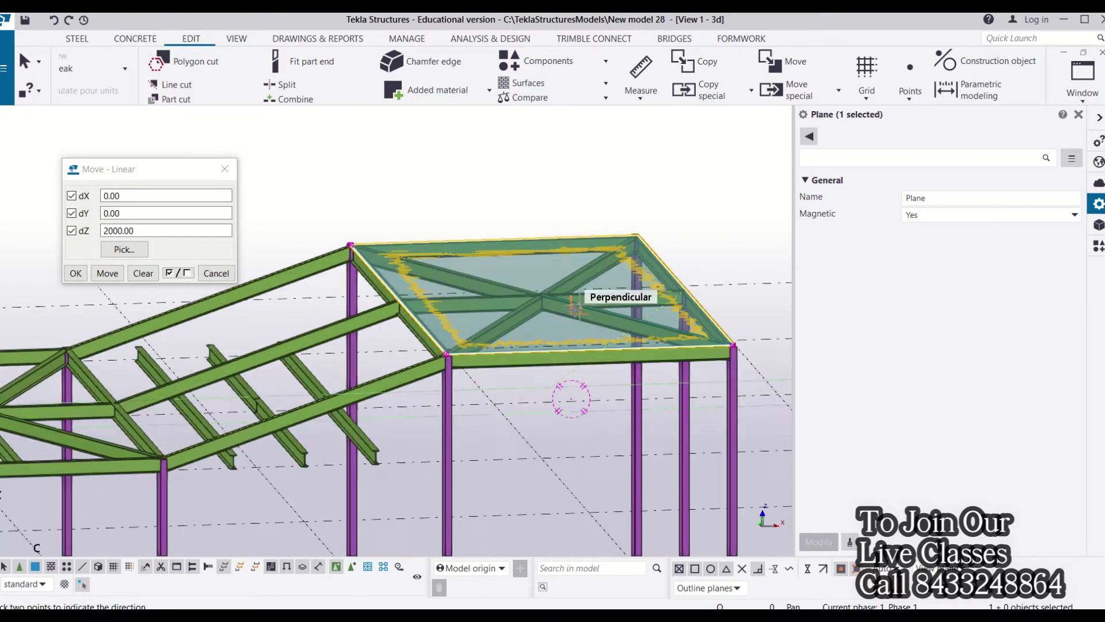
{"action": "scroll", "coordinate": [574, 305], "scroll_direction": "down", "scroll_amount": 3}
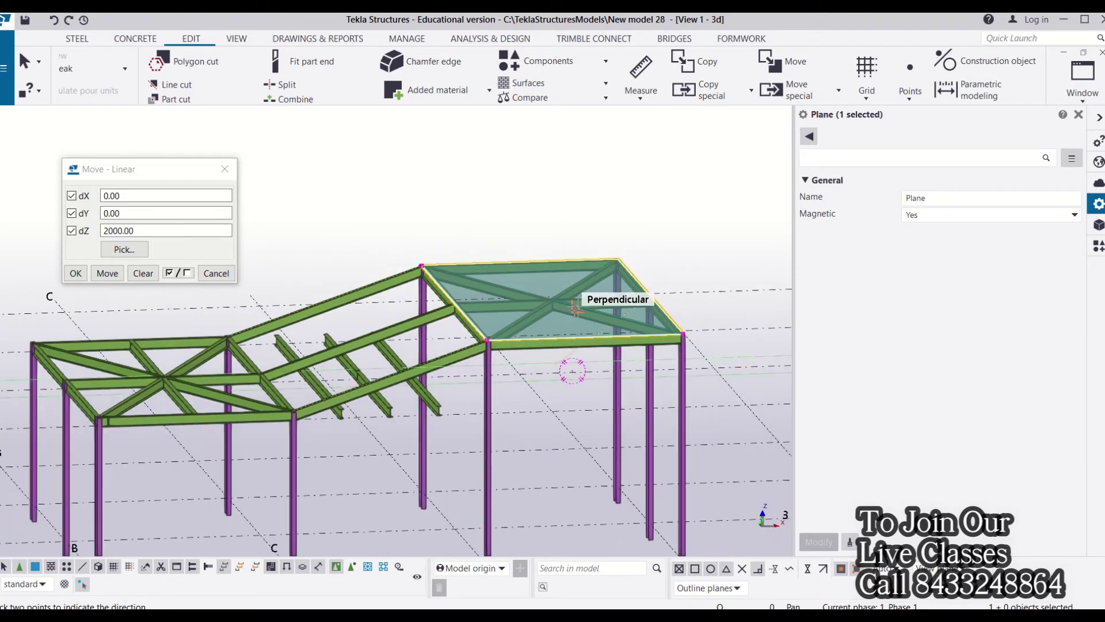
{"action": "scroll", "coordinate": [144, 366], "scroll_direction": "down", "scroll_amount": 3}
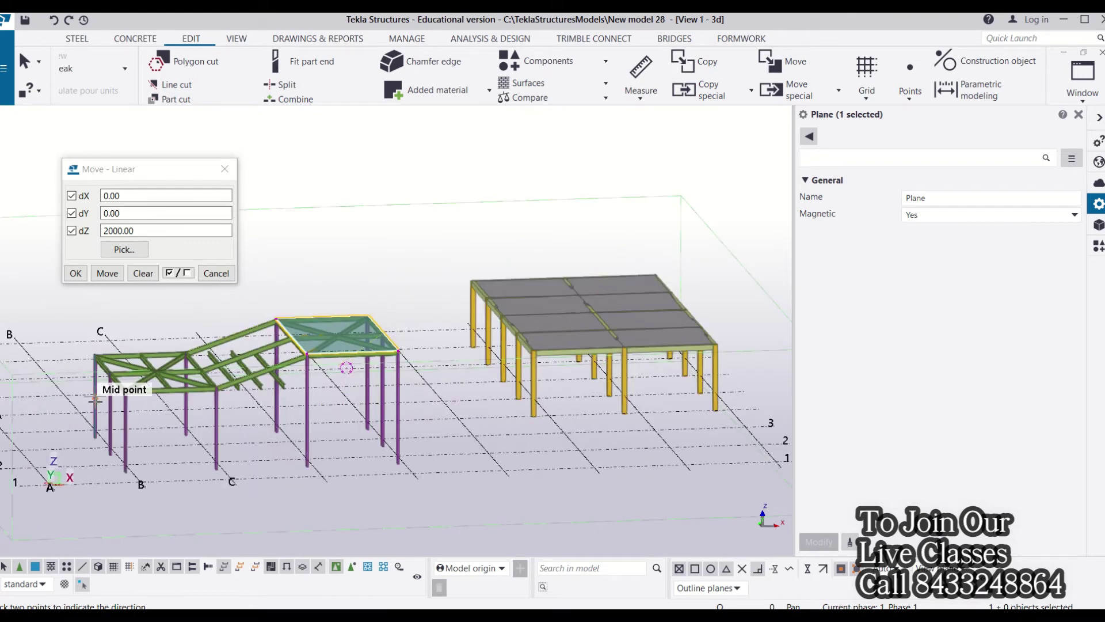
Orbit to a steeper top-down view of the concrete building.
{"action": "scroll", "coordinate": [633, 343], "scroll_direction": "up", "scroll_amount": 3}
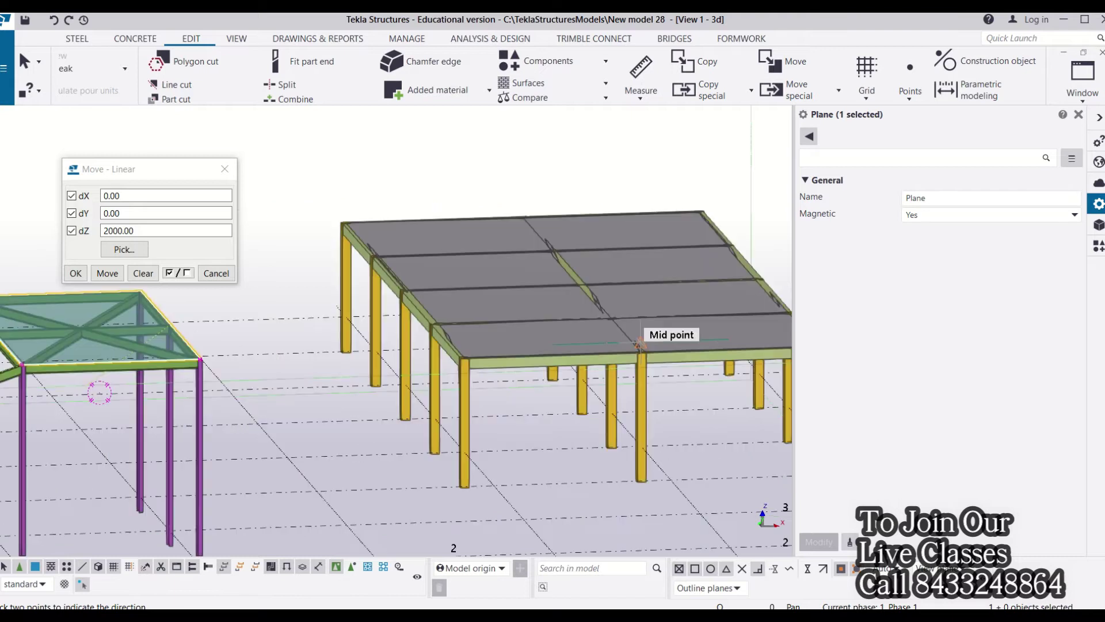
{"action": "scroll", "coordinate": [640, 344], "scroll_direction": "up", "scroll_amount": 2}
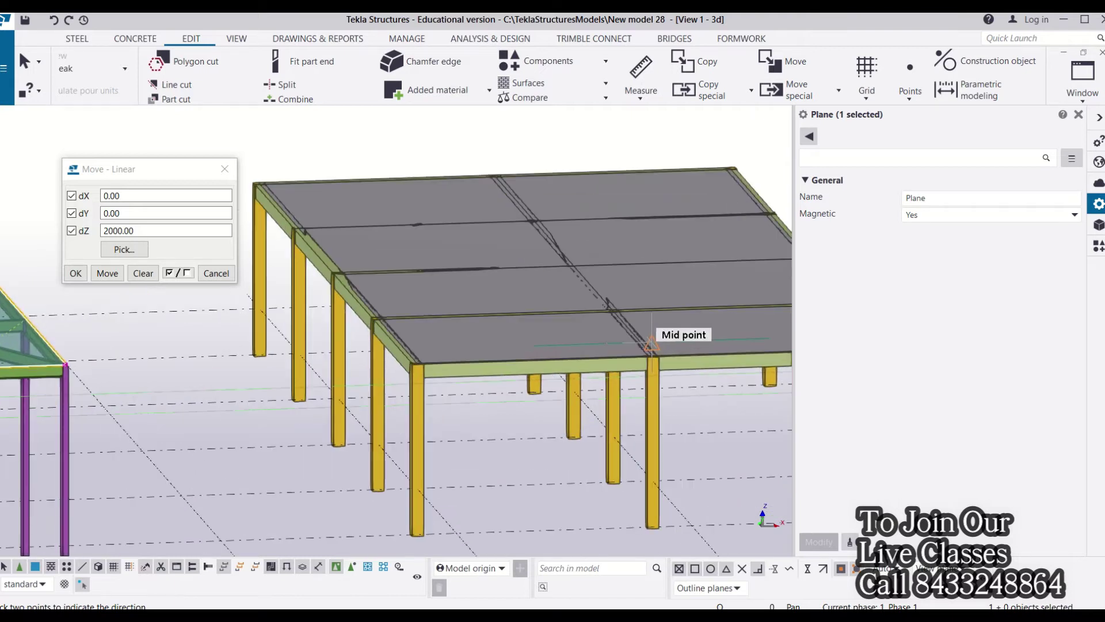
{"action": "scroll", "coordinate": [652, 344], "scroll_direction": "down", "scroll_amount": 5}
{"action": "scroll", "coordinate": [426, 268], "scroll_direction": "down", "scroll_amount": 3}
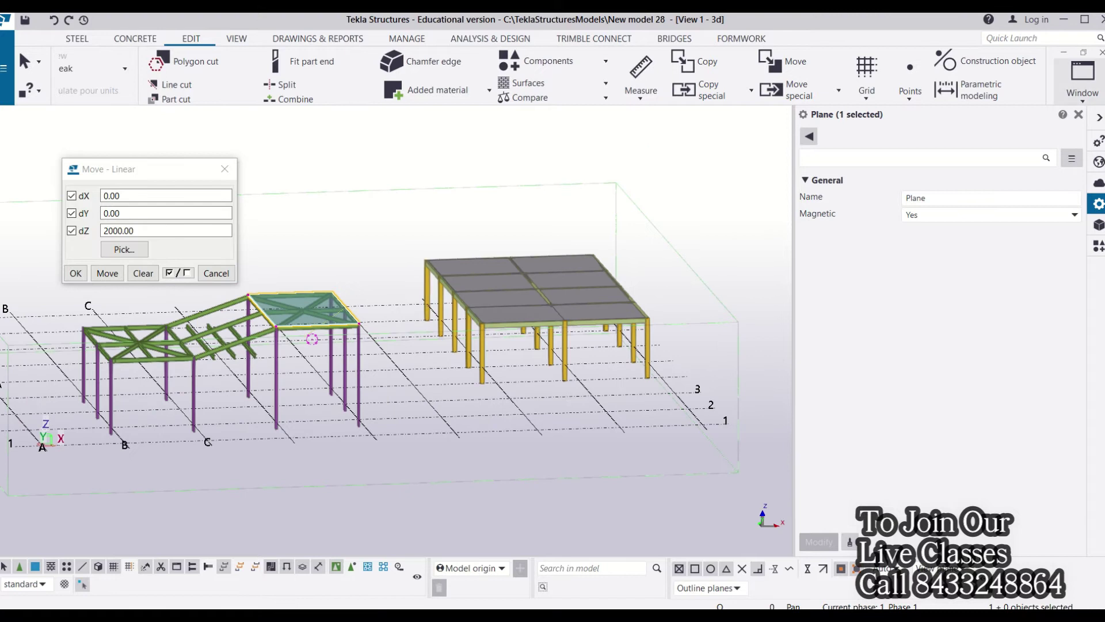
{"action": "middle_click_drag", "start_coordinate": [646, 258], "coordinate": [600, 355], "text": "ctrl"}
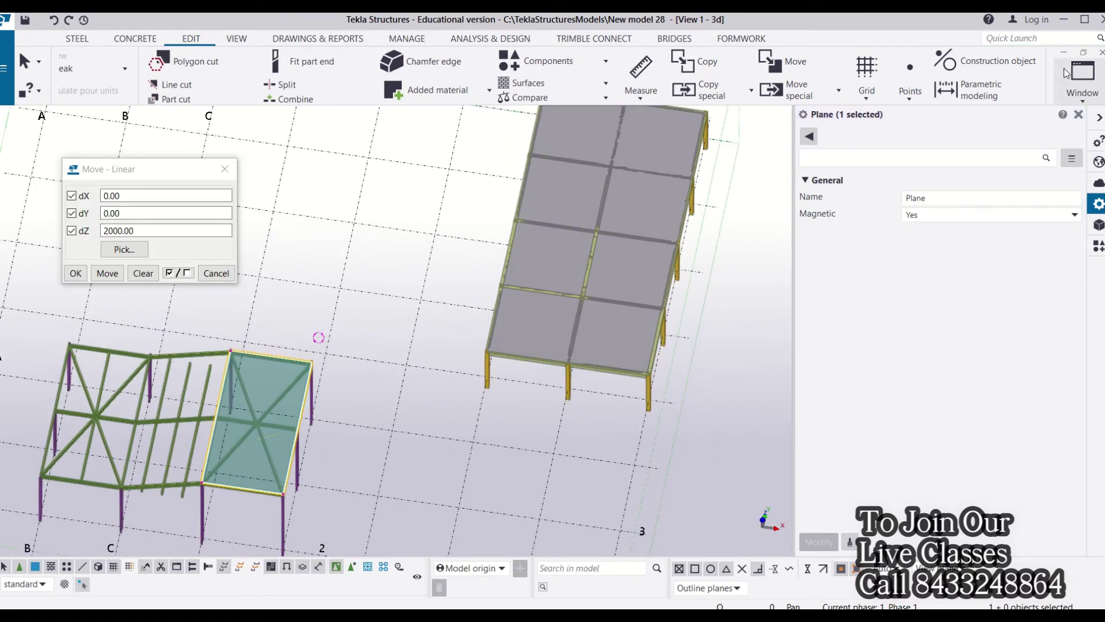
Create a construction plane over the slab's front half, from a beam end to the mid point.
{"action": "left_click", "coordinate": [984, 61]}
{"action": "left_click", "coordinate": [973, 121]}
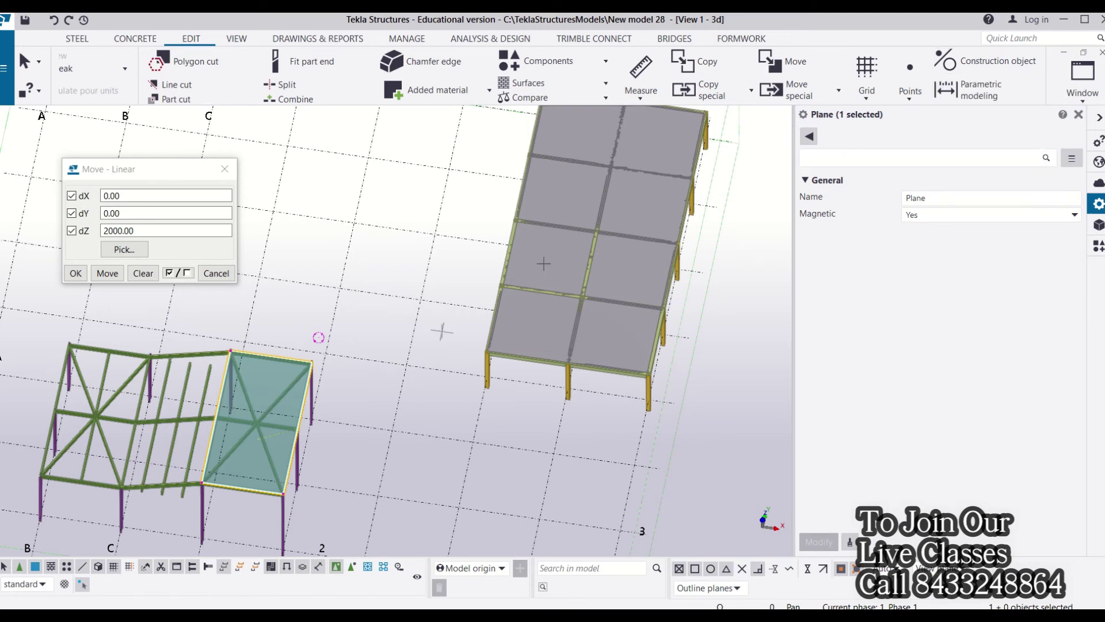
{"action": "left_click", "coordinate": [518, 220]}
{"action": "left_click", "coordinate": [689, 244]}
{"action": "left_click", "coordinate": [651, 374]}
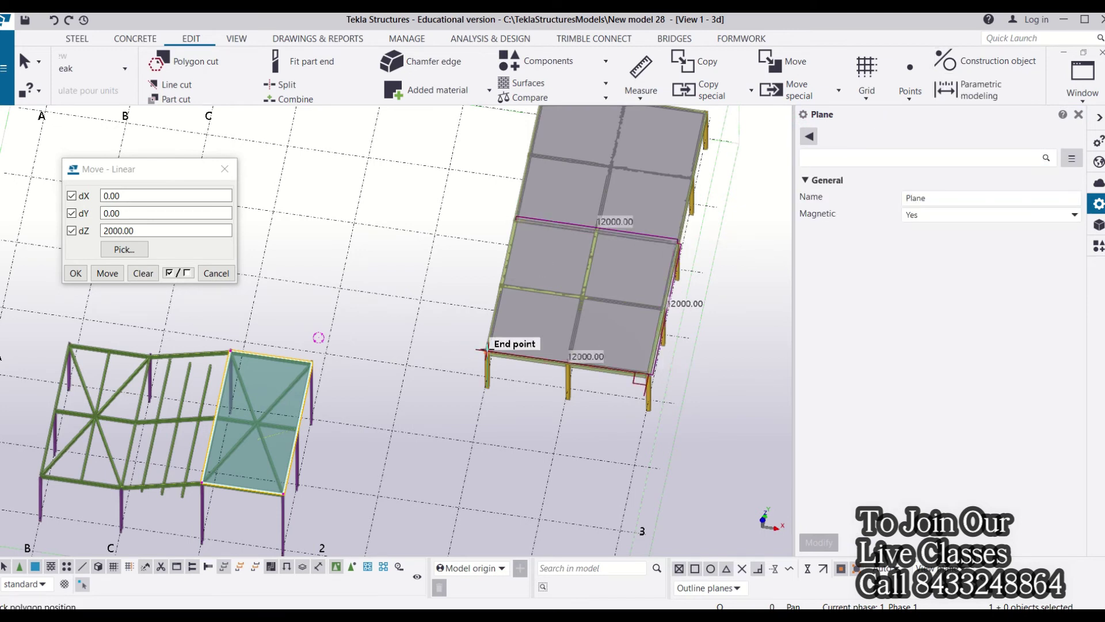
{"action": "left_click", "coordinate": [489, 351]}
{"action": "scroll", "coordinate": [403, 253], "scroll_direction": "up", "scroll_amount": 2}
{"action": "left_click", "coordinate": [339, 264]}
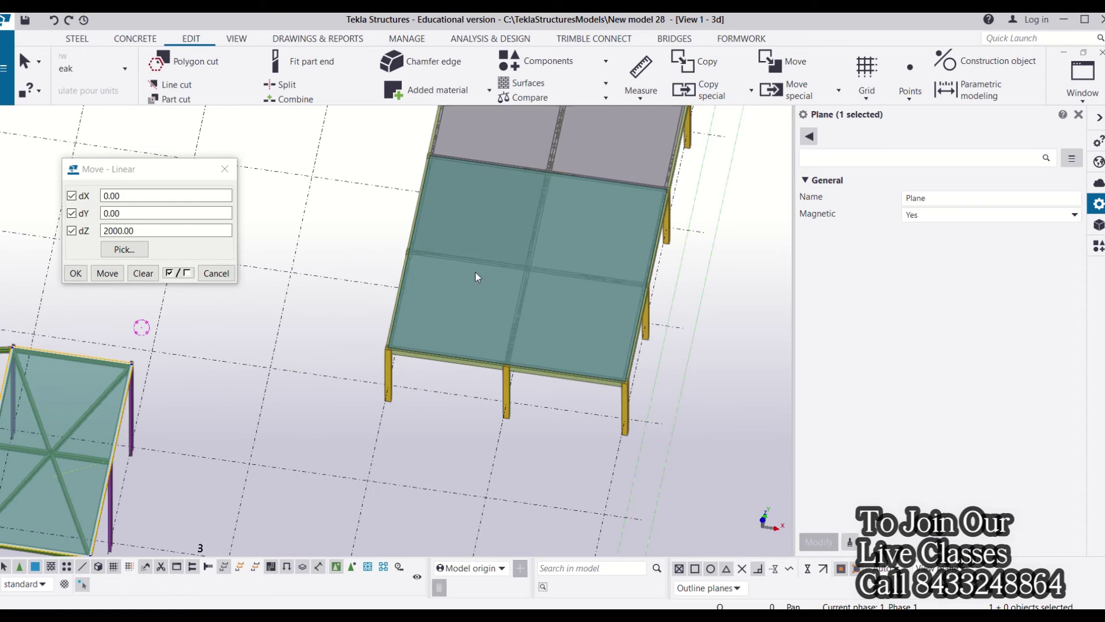
{"action": "middle_click_drag", "start_coordinate": [482, 395], "coordinate": [518, 190]}
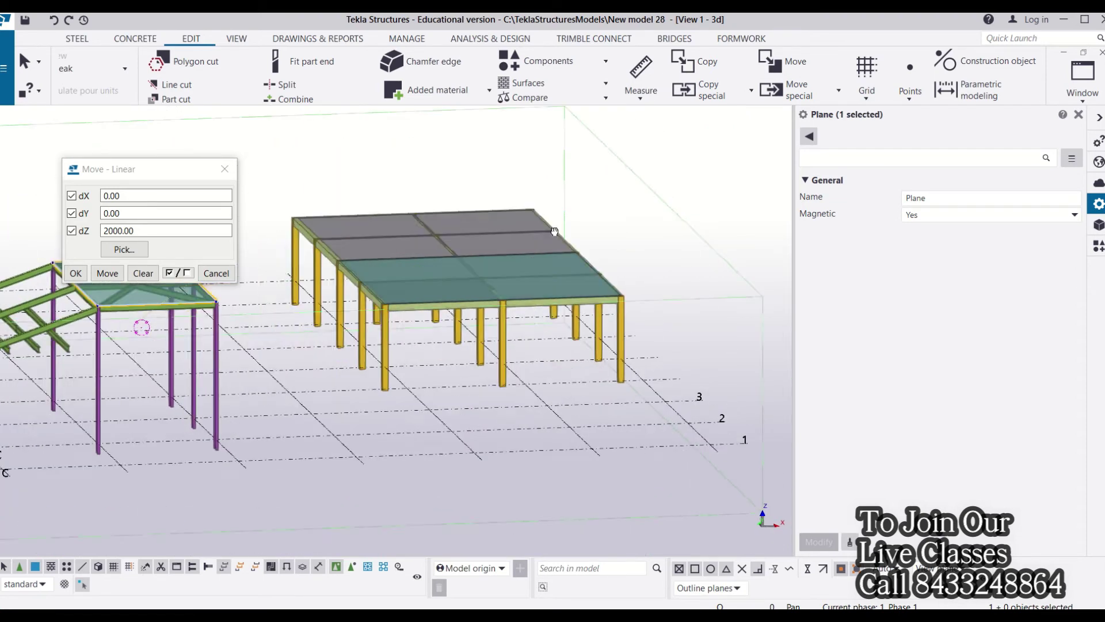
{"action": "scroll", "coordinate": [407, 303], "scroll_direction": "up", "scroll_amount": 5}
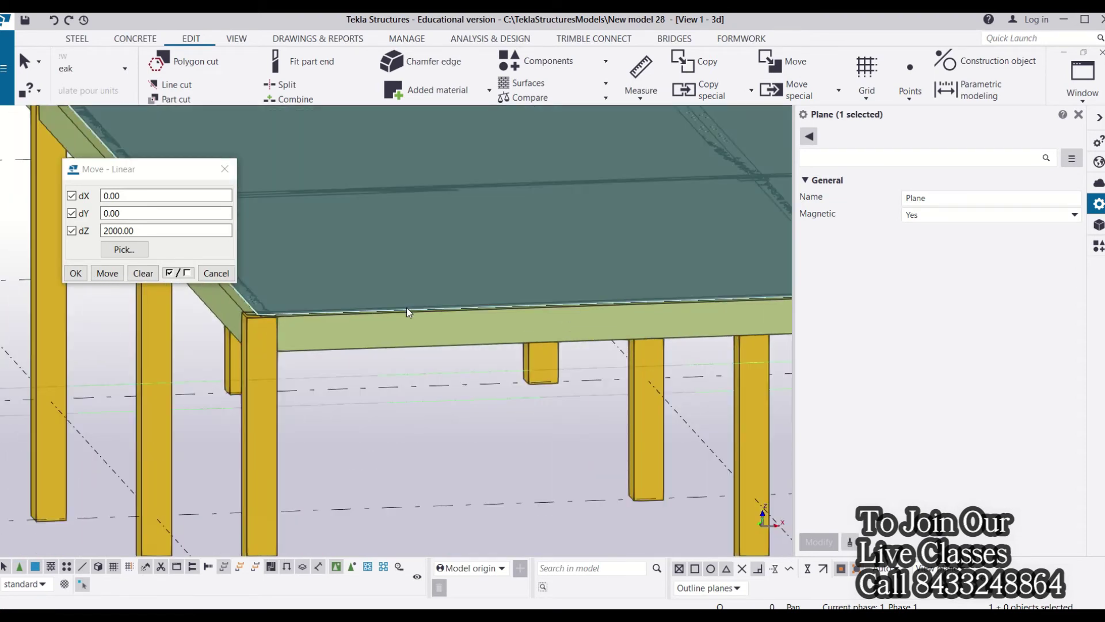
Select the concrete slab's new plane and move it 2000 mm up.
{"action": "left_click", "coordinate": [407, 307]}
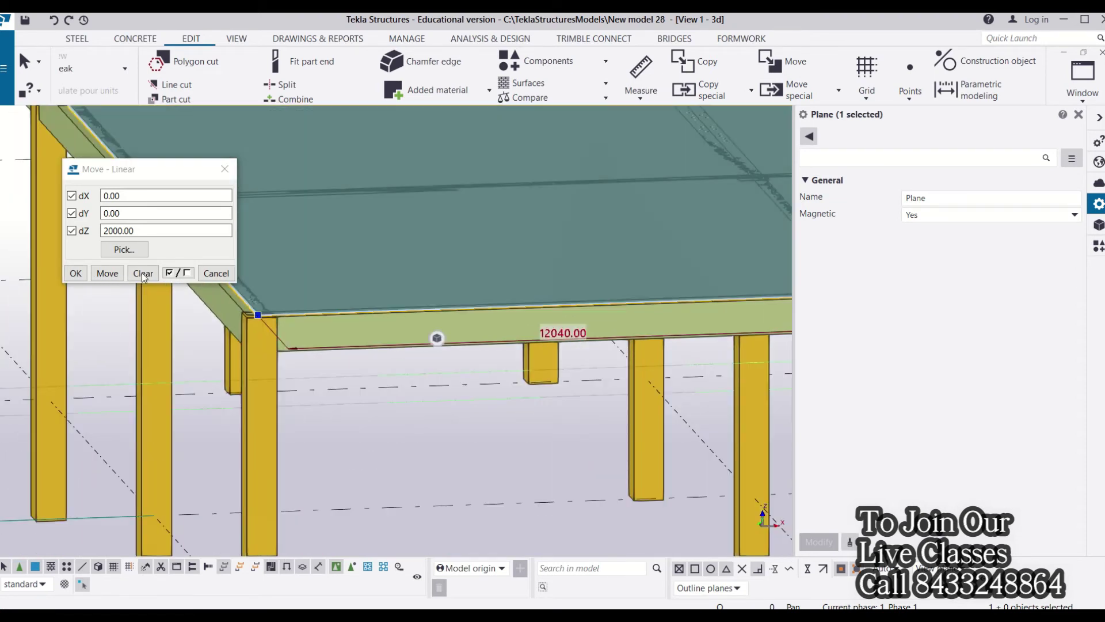
{"action": "left_click", "coordinate": [112, 274]}
{"action": "scroll", "coordinate": [458, 297], "scroll_direction": "down", "scroll_amount": 5}
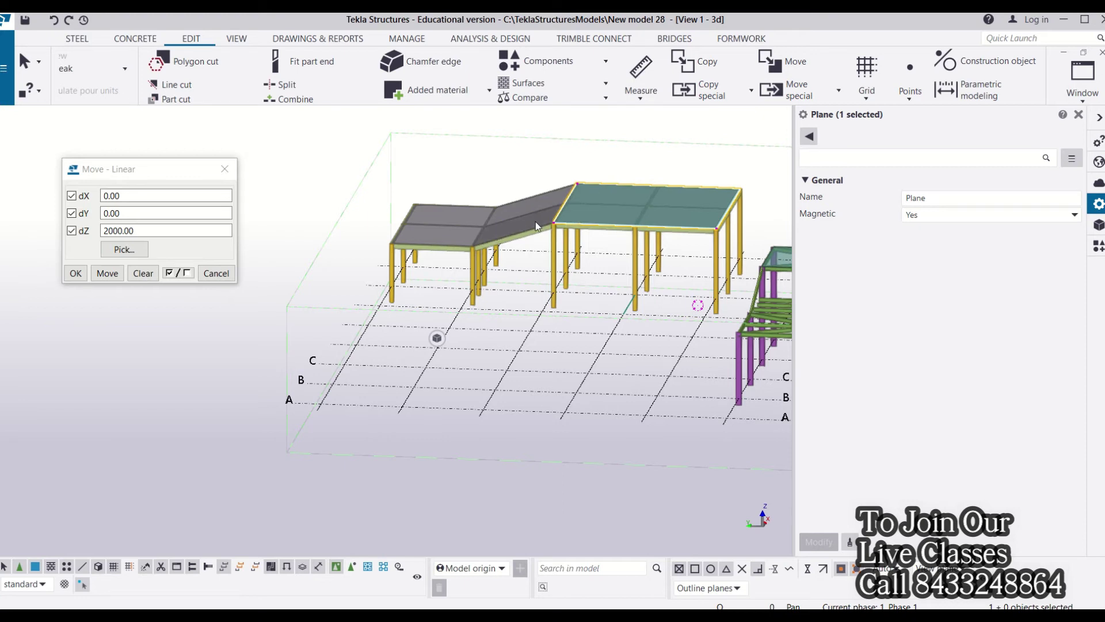
Orbit to a near-front elevation to check the lifted half of the slab.
{"action": "middle_click_drag", "start_coordinate": [536, 226], "coordinate": [575, 226], "text": "ctrl"}
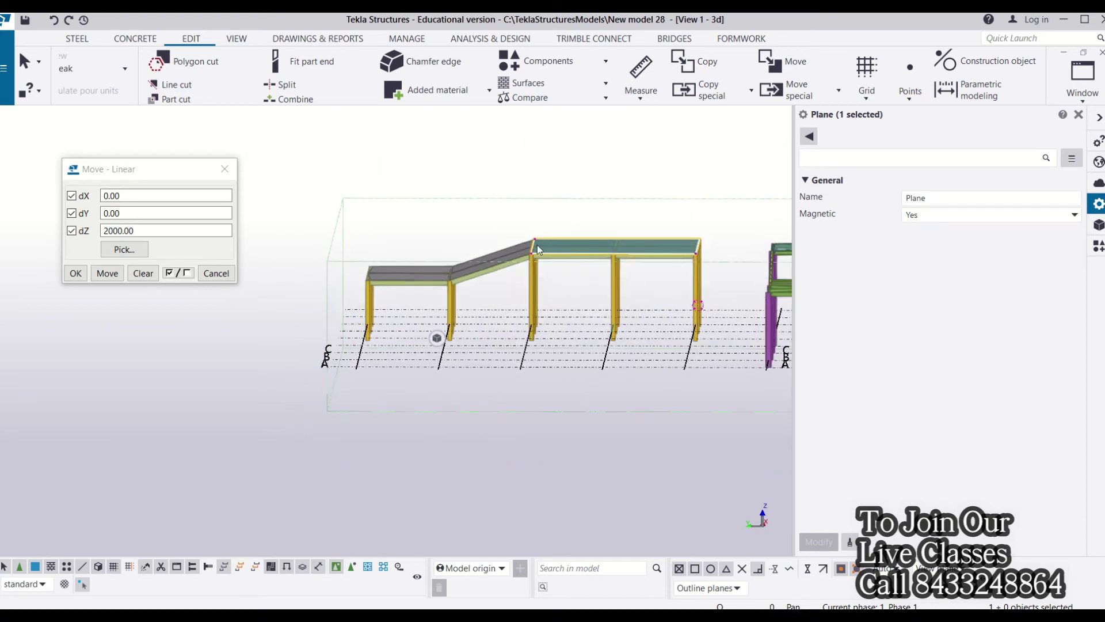
{"action": "scroll", "coordinate": [538, 248], "scroll_direction": "up", "scroll_amount": 3}
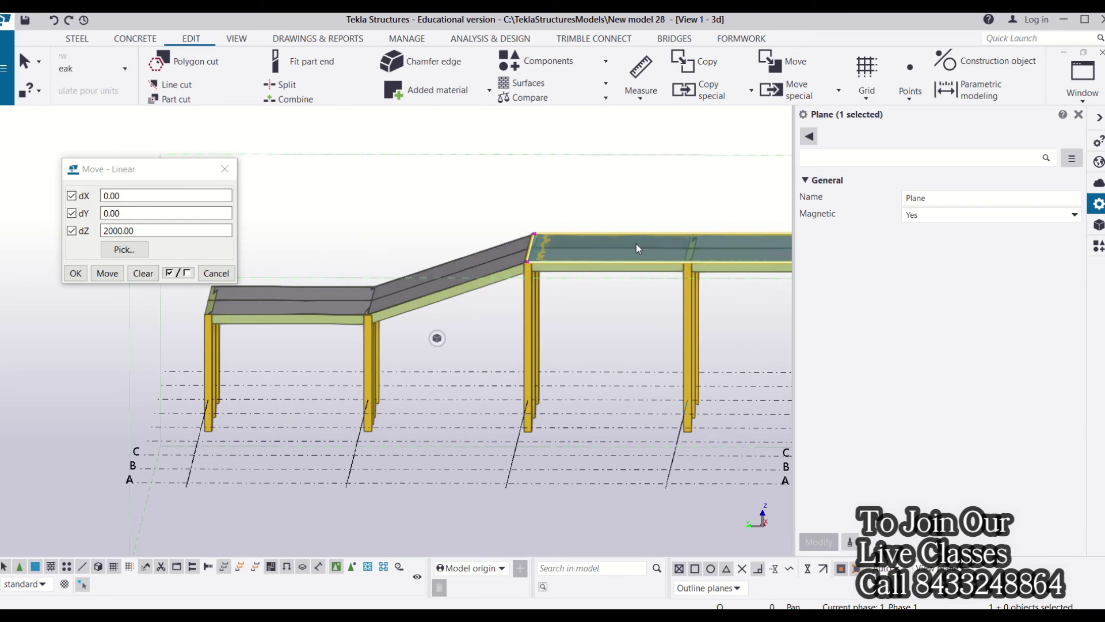
{"action": "scroll", "coordinate": [409, 301], "scroll_direction": "down", "scroll_amount": 3}
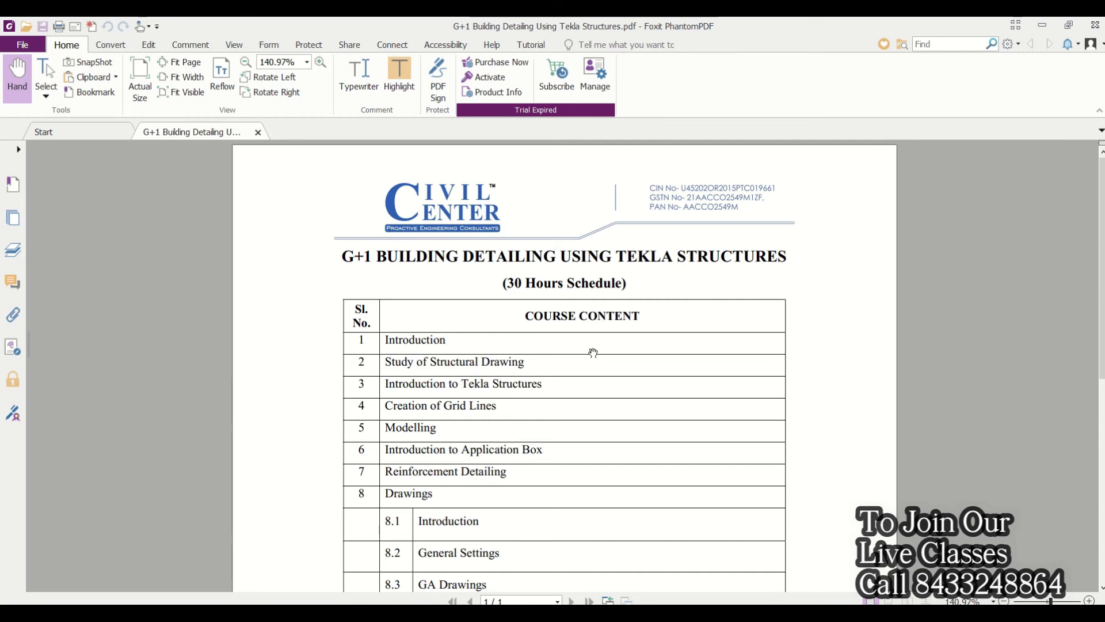
{"action": "scroll", "coordinate": [593, 352], "scroll_direction": "down", "scroll_amount": 2}
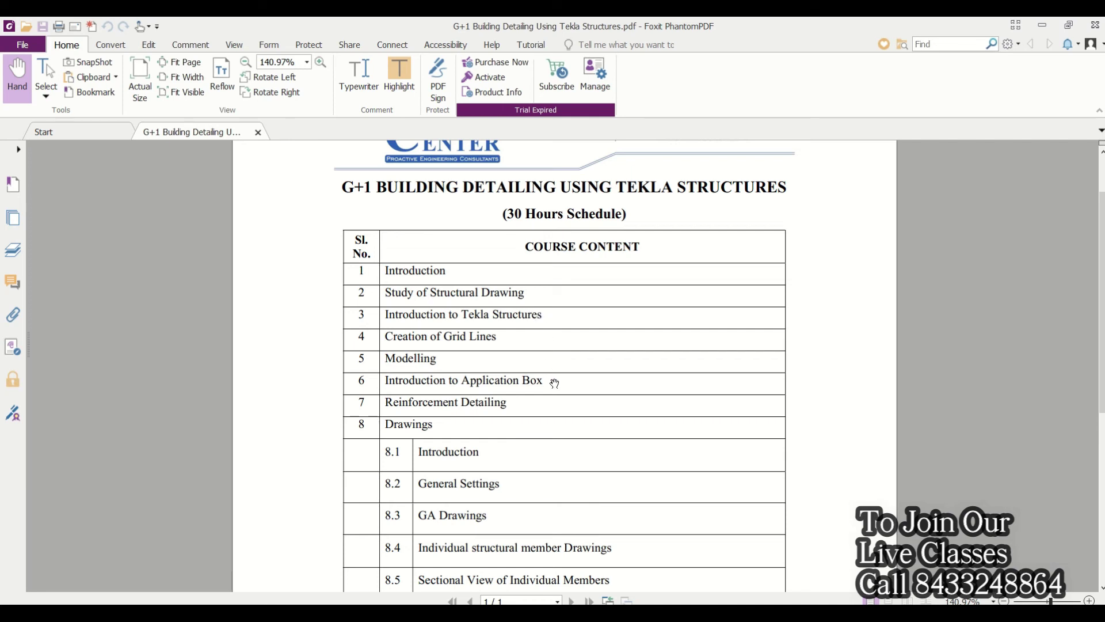
{"action": "scroll", "coordinate": [555, 383], "scroll_direction": "down", "scroll_amount": 3}
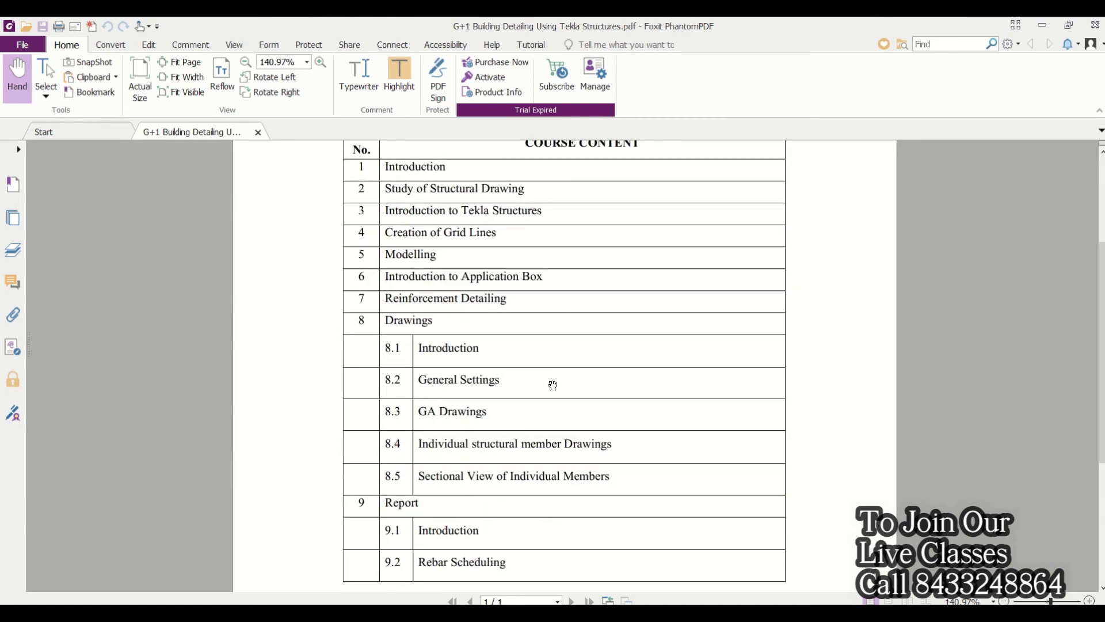